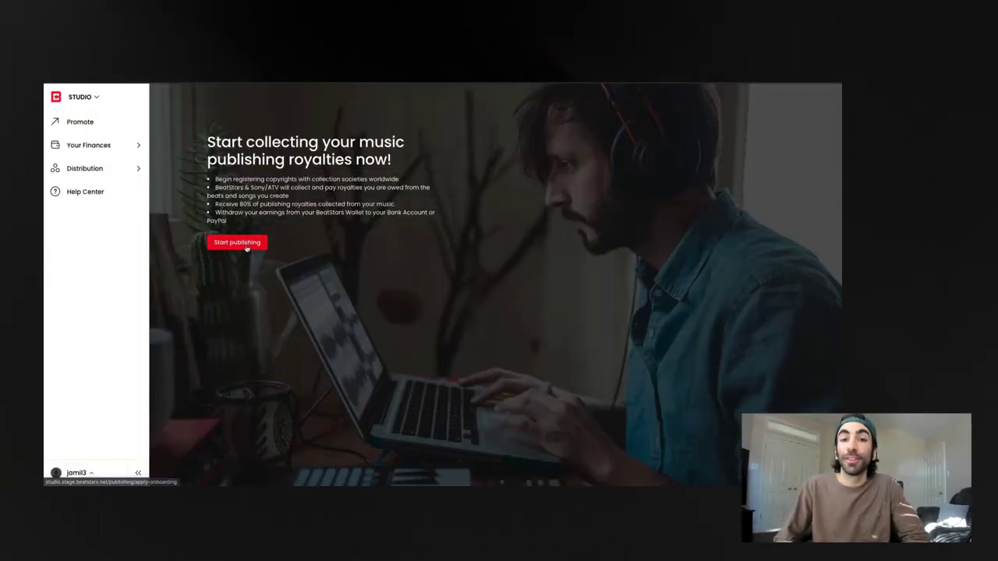
Start publishing, enter the writer's first and last name, and set citizenship to United States
left_click(237, 242)
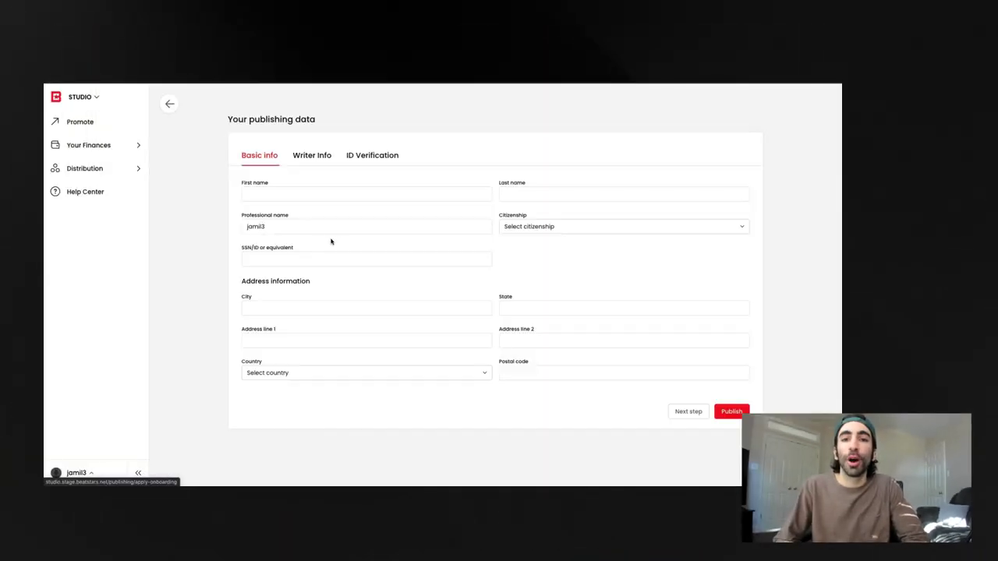
left_click(339, 195)
left_click(543, 195)
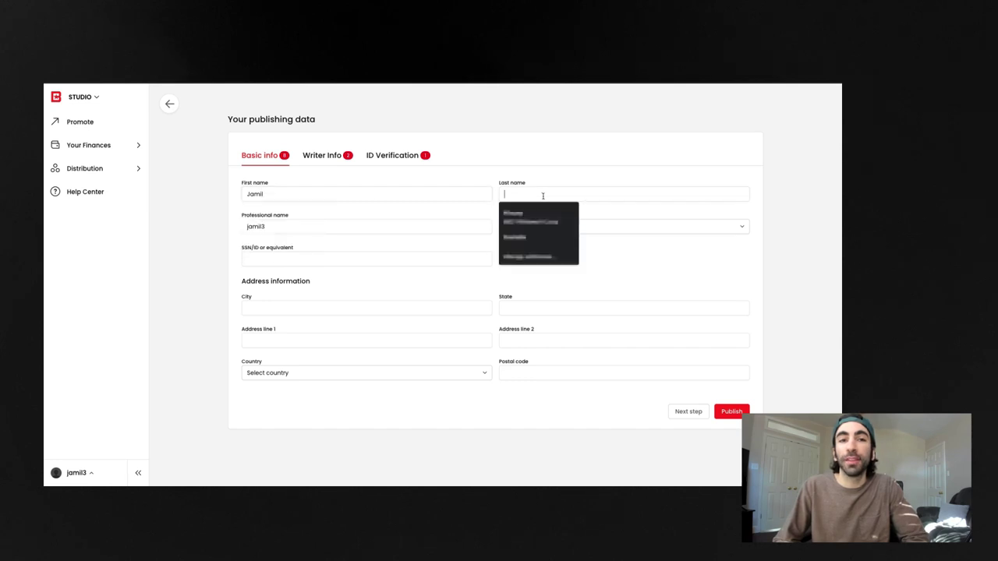
left_click(601, 227)
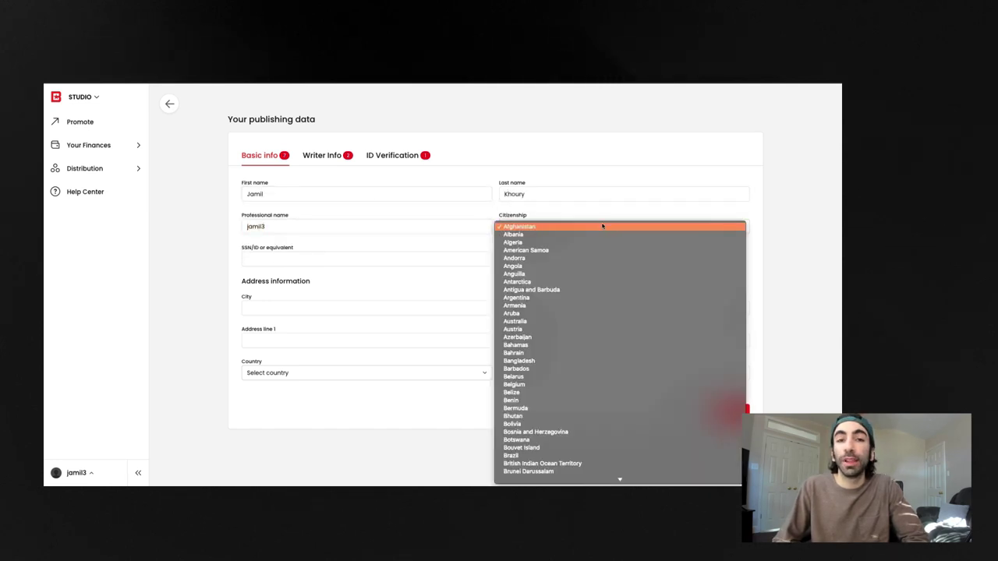
key("u")
key("Down")
key("Down")
key("Down")
key("Down")
key("Return")
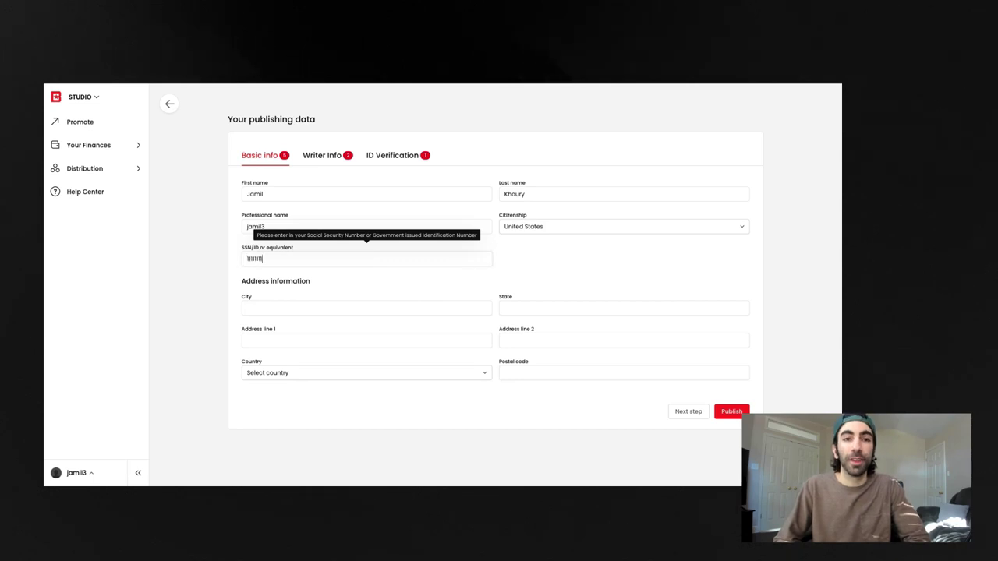
Fill in the ID number, city, state and first address line
type("11111")
left_click(377, 310)
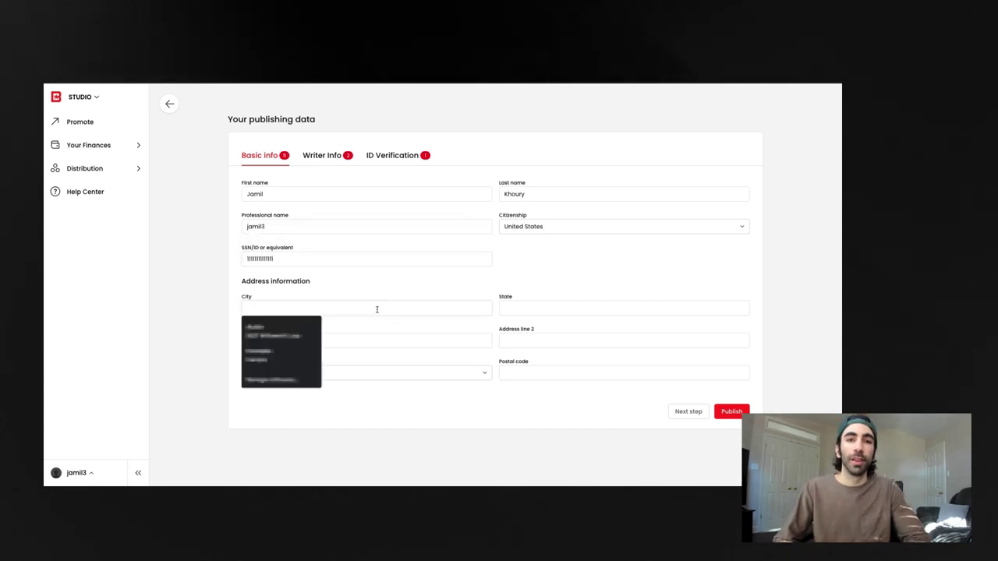
type("Austin")
left_click(560, 307)
type("TX")
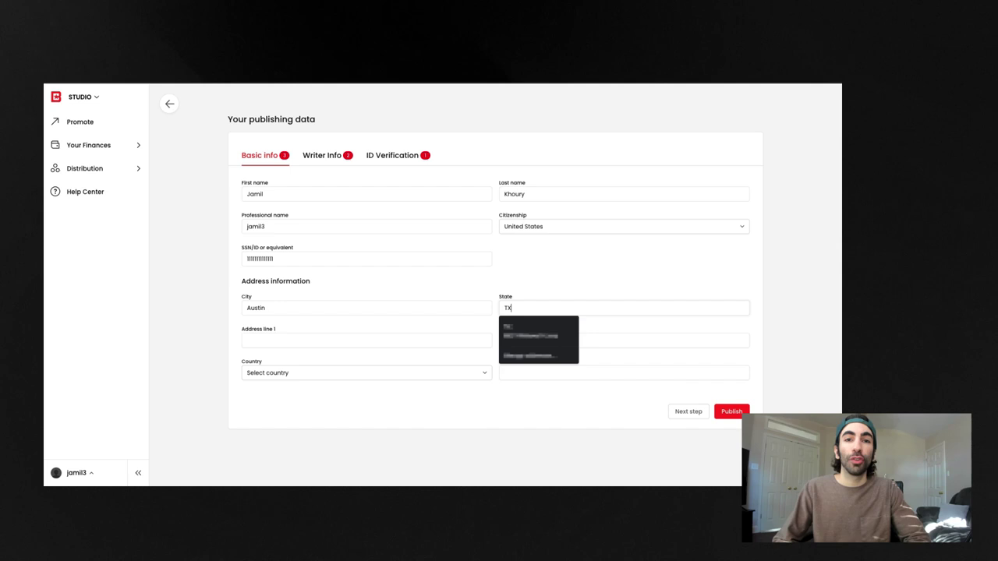
left_click(326, 343)
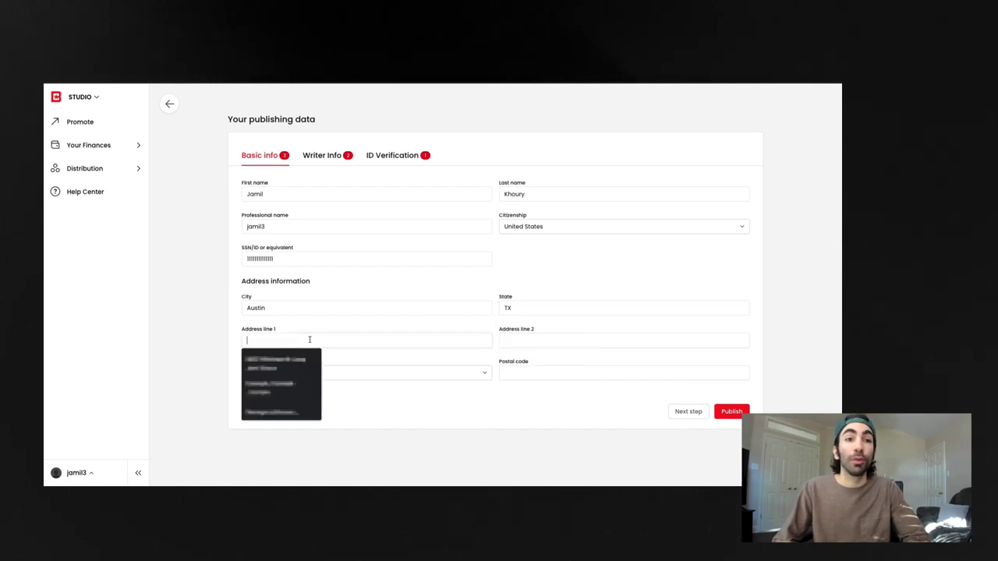
type("Example")
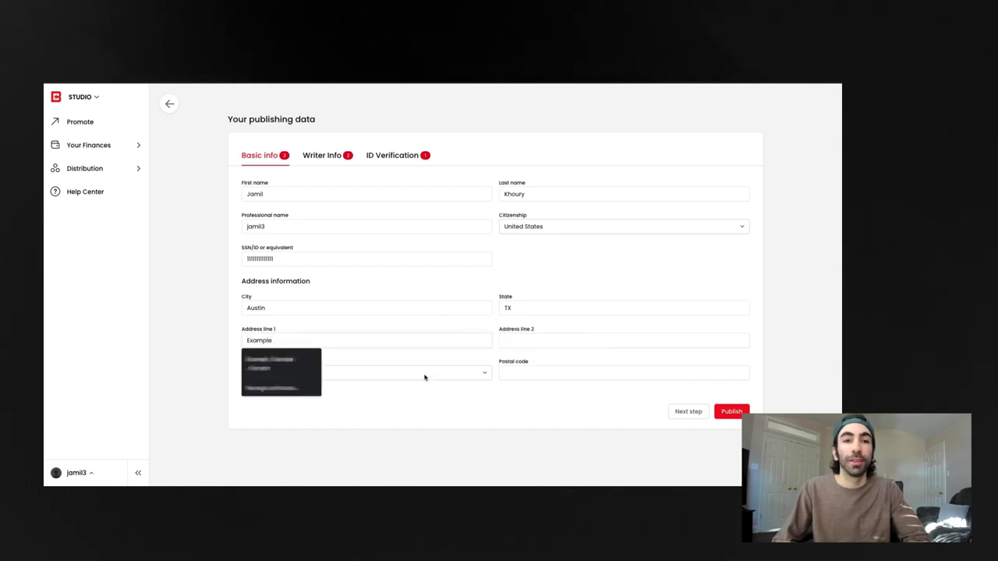
Choose United States as the country and enter the postal code
left_click(424, 377)
scroll(422, 417, "down", 15)
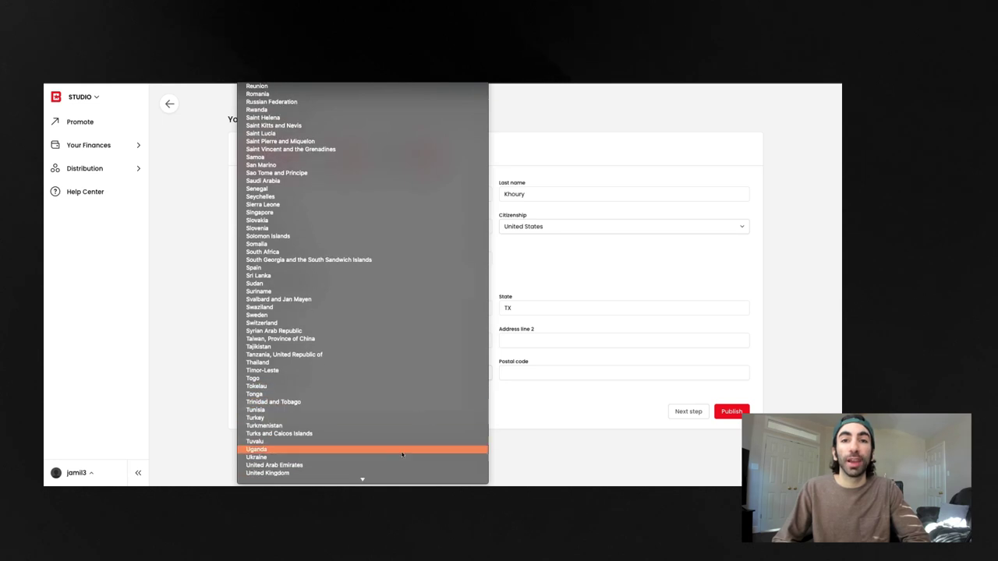
scroll(402, 455, "down", 1)
left_click(402, 468)
left_click(537, 375)
type("11111111")
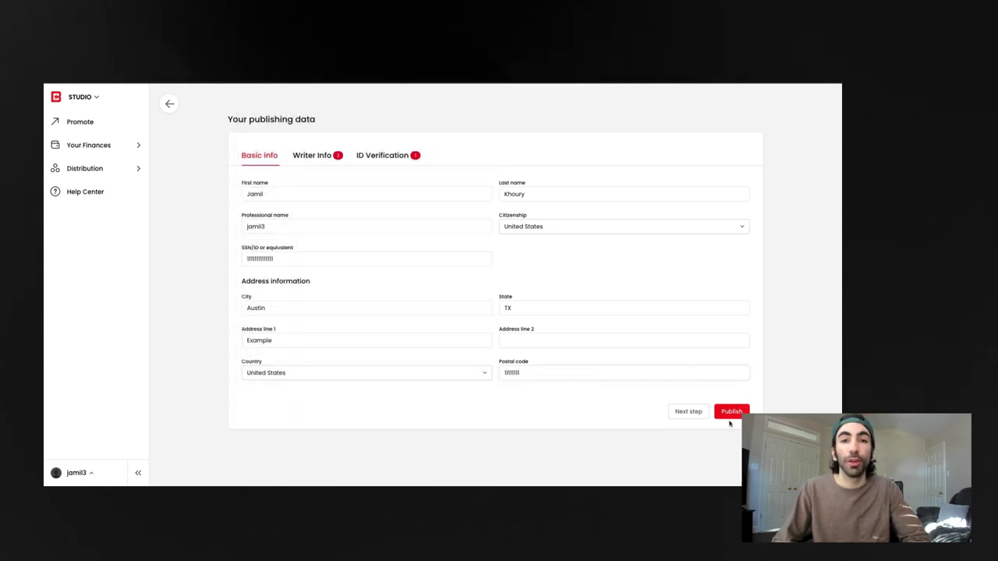
left_click(304, 157)
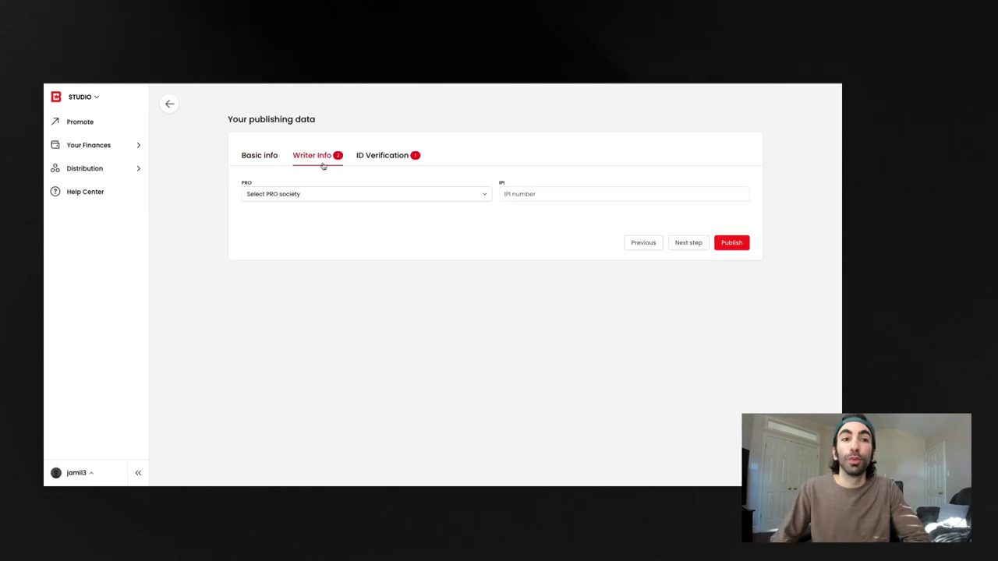
Choose ASCAP as the PRO and paste the writer's IPI number into the IPI field
left_click(482, 196)
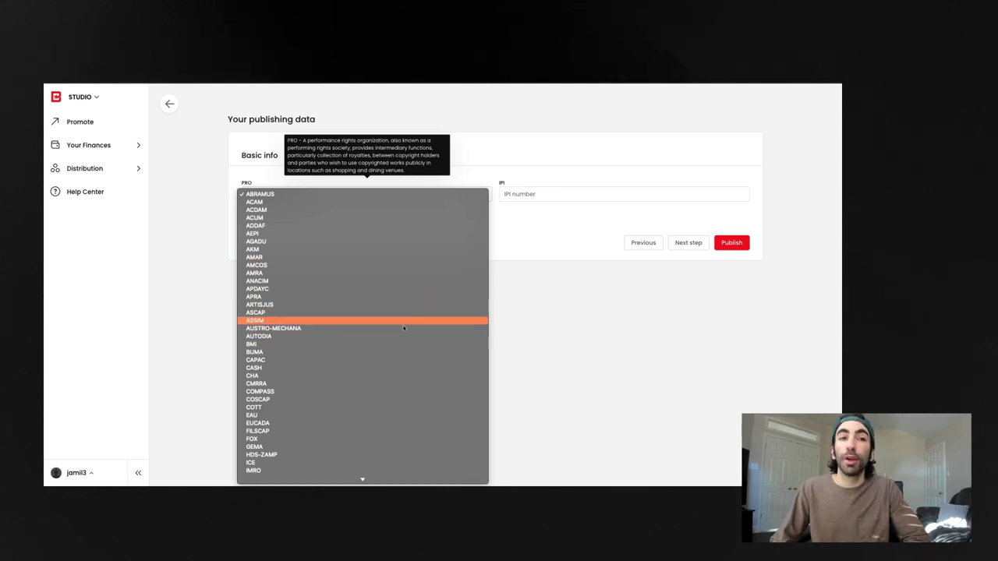
left_click(405, 314)
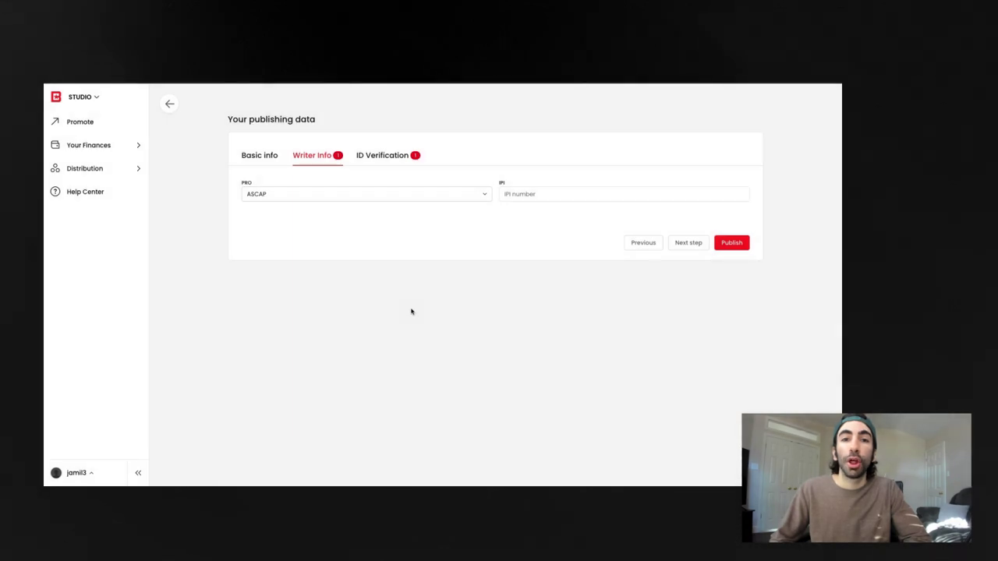
mouse_move(582, 189)
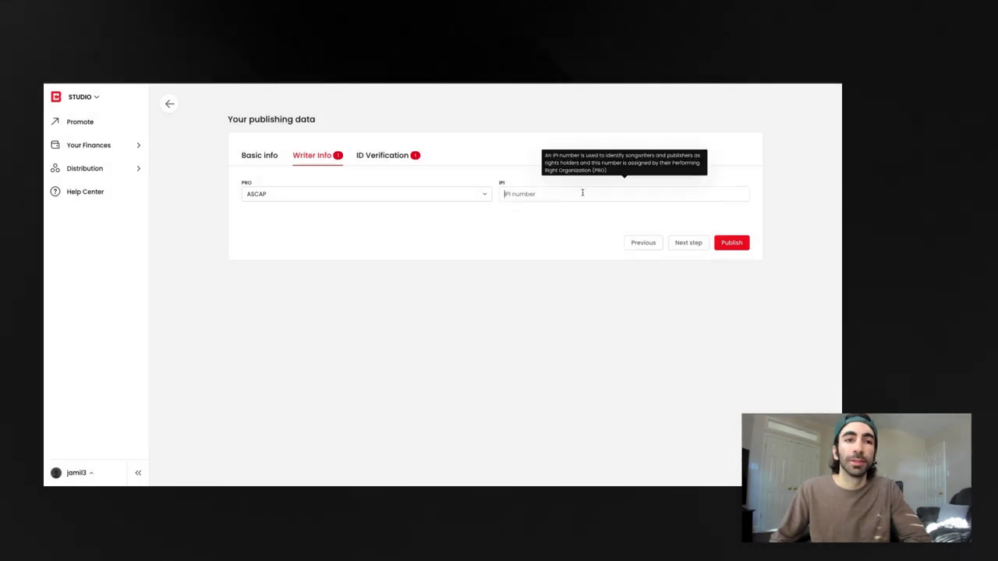
key("ctrl+v")
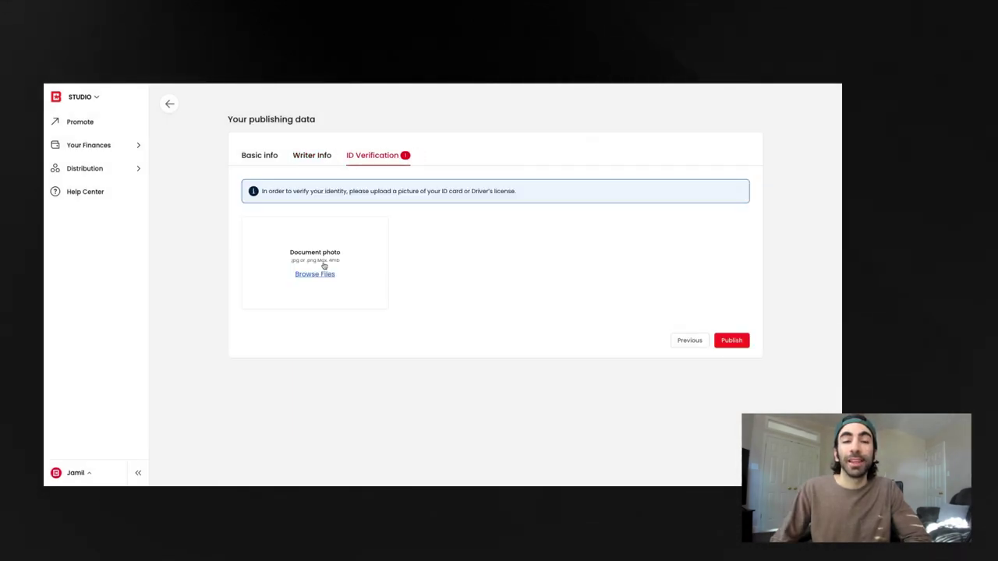
Upload exampledl.jpeg as the front photo of the ID
left_click(316, 275)
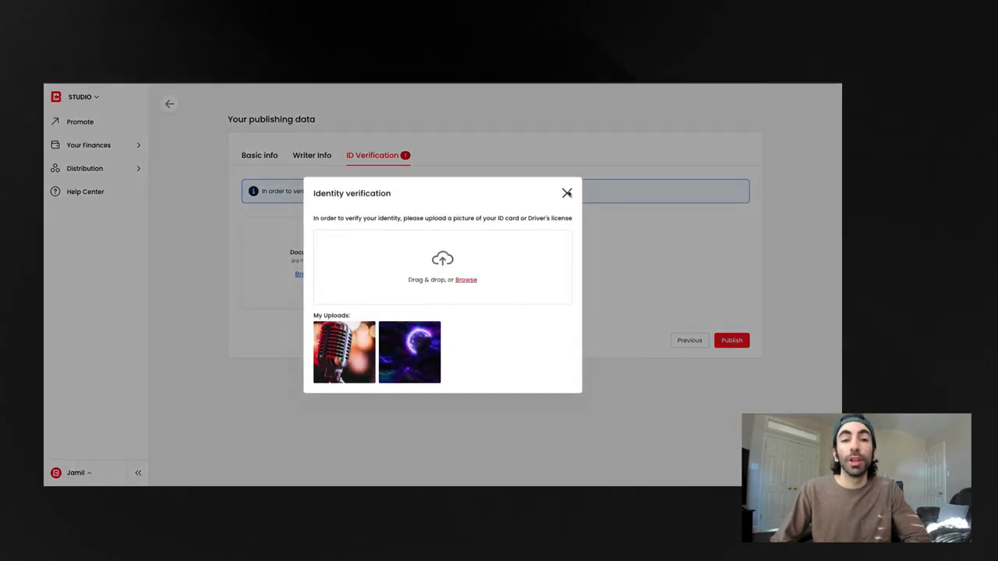
left_click(463, 281)
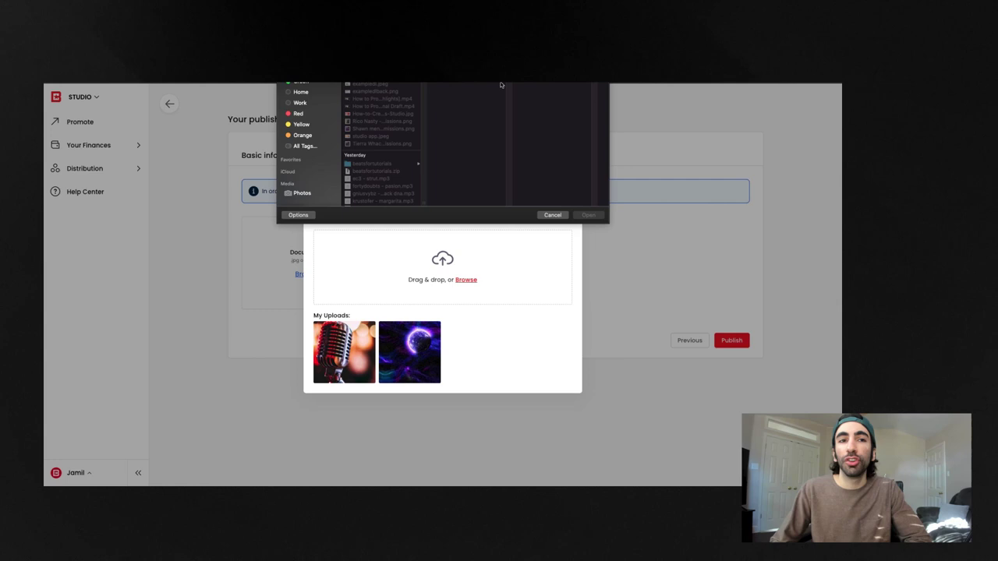
left_click(382, 85)
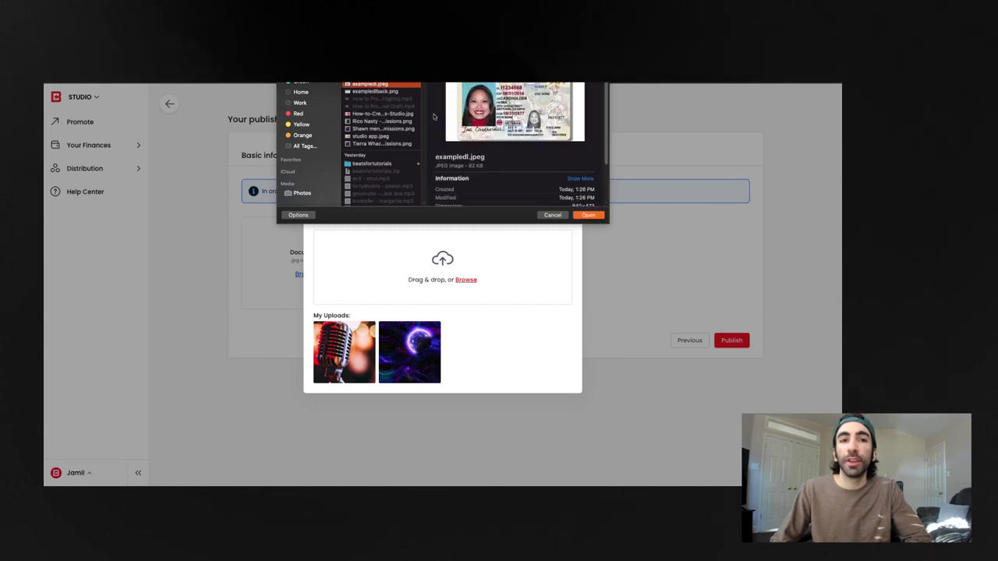
left_click(594, 216)
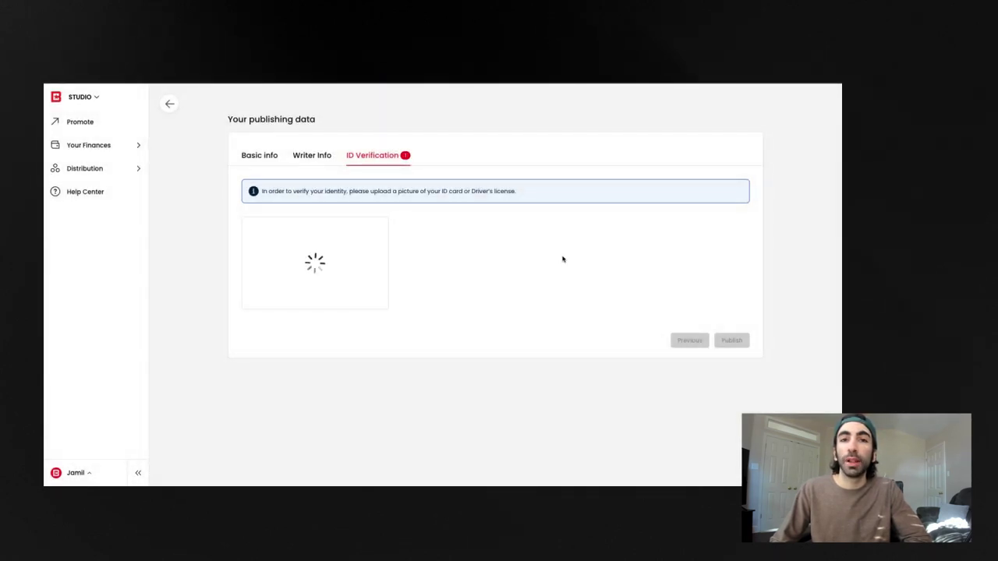
Upload examplediback.png as the back of the ID and submit the publishing data
left_click(456, 274)
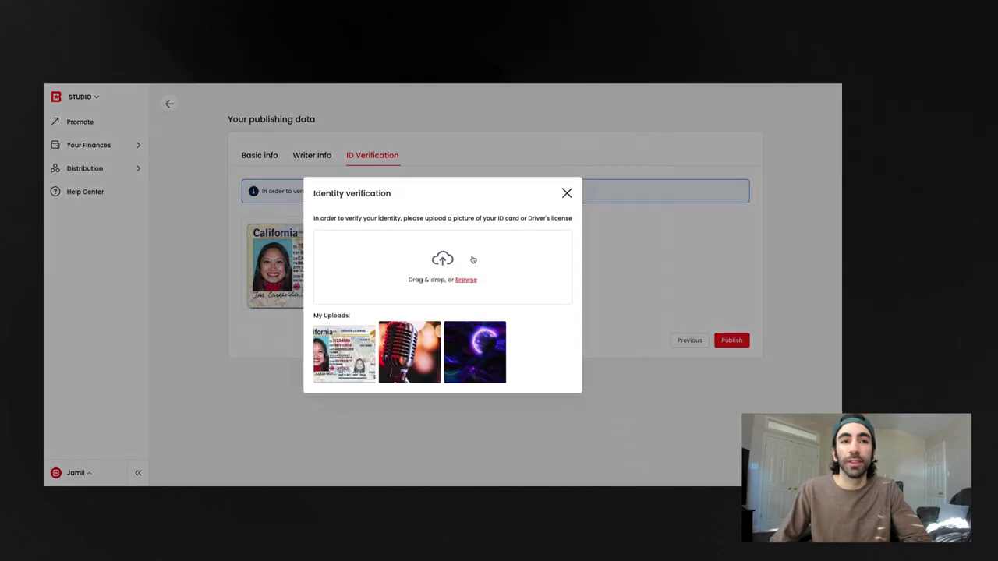
left_click(454, 278)
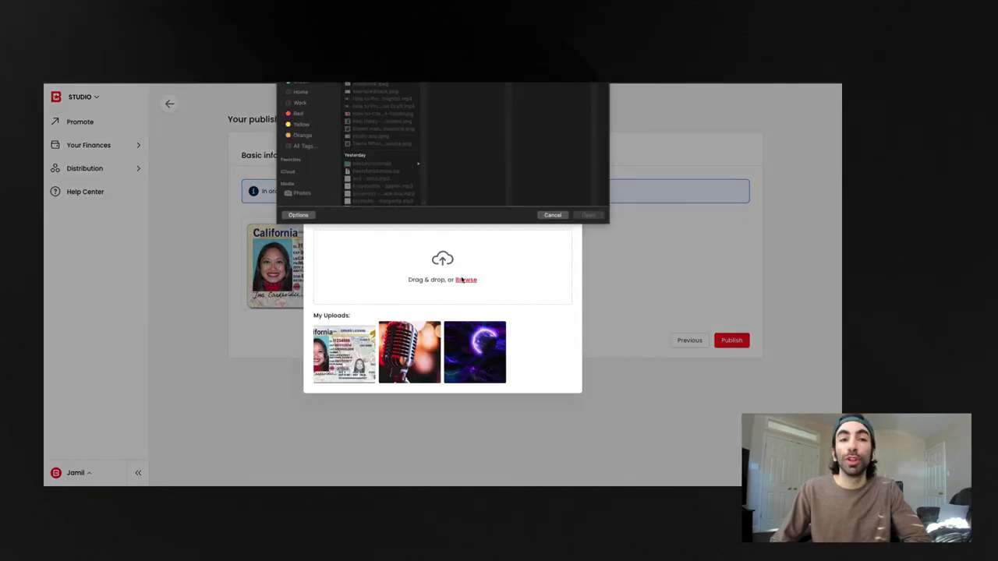
left_click(378, 92)
left_click(589, 216)
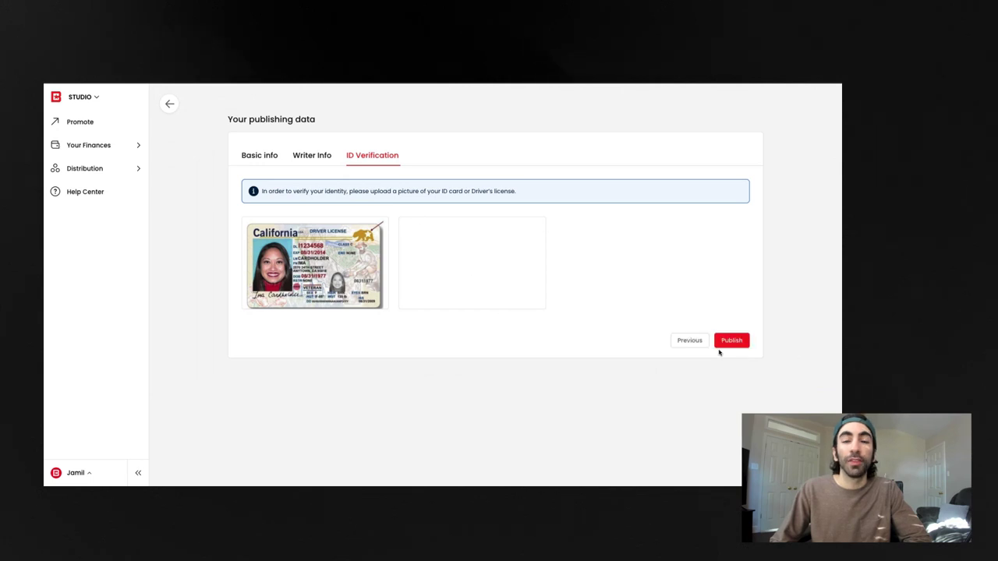
left_click(729, 341)
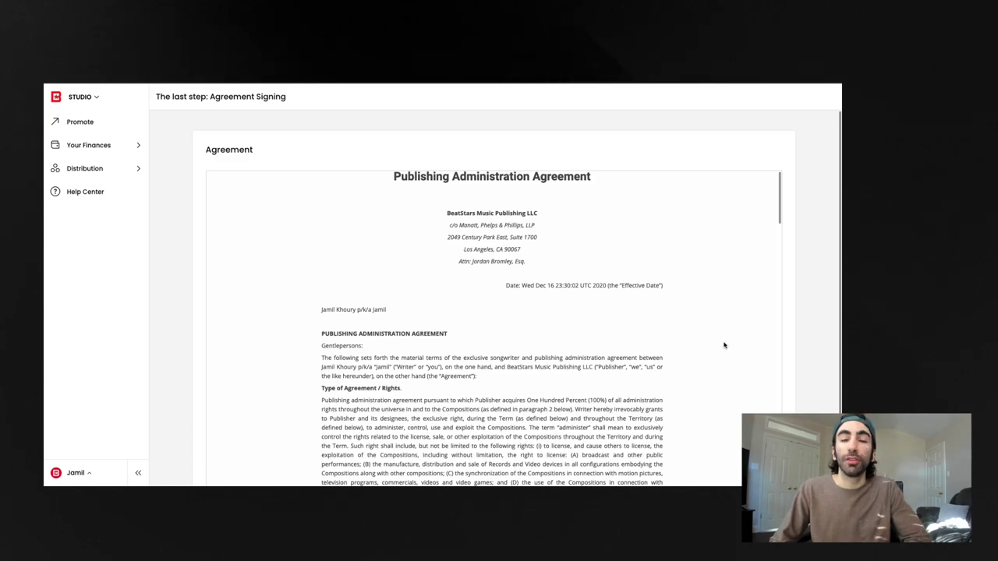
Read through the Publishing Administration Agreement, generate a signature and sign it
scroll(727, 346, "down", 8)
scroll(723, 345, "down", 10)
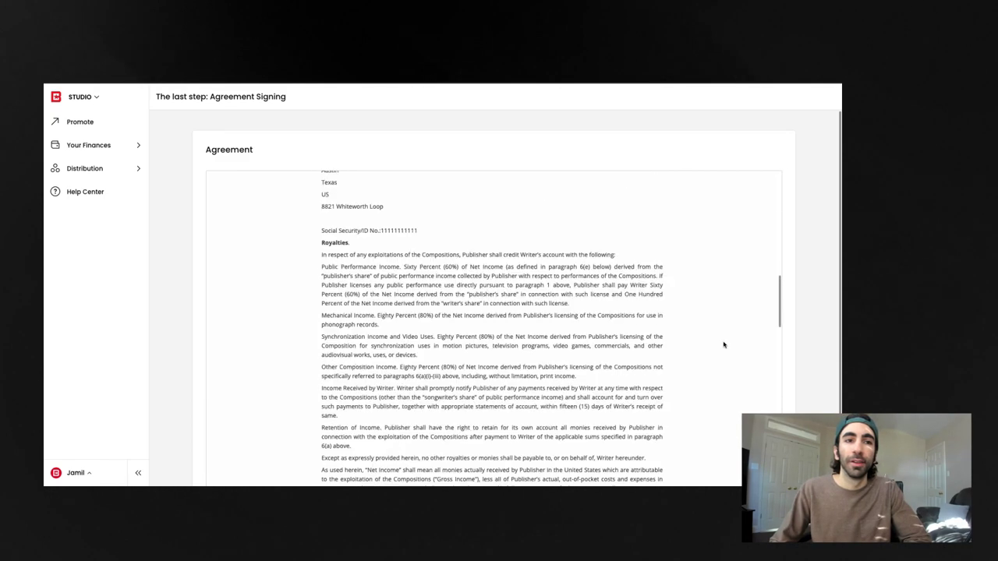
scroll(723, 346, "down", 10)
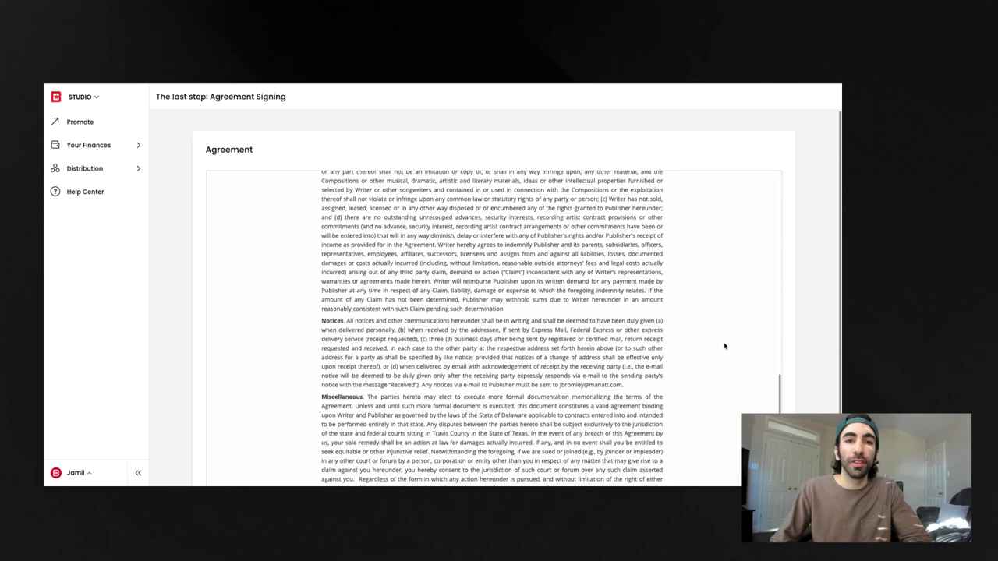
scroll(724, 346, "down", 2)
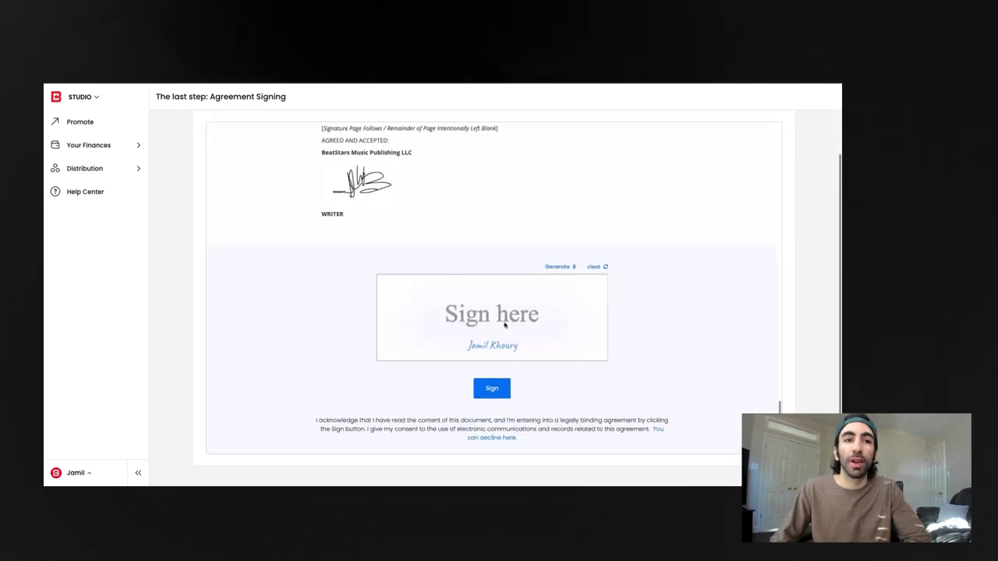
left_click(565, 271)
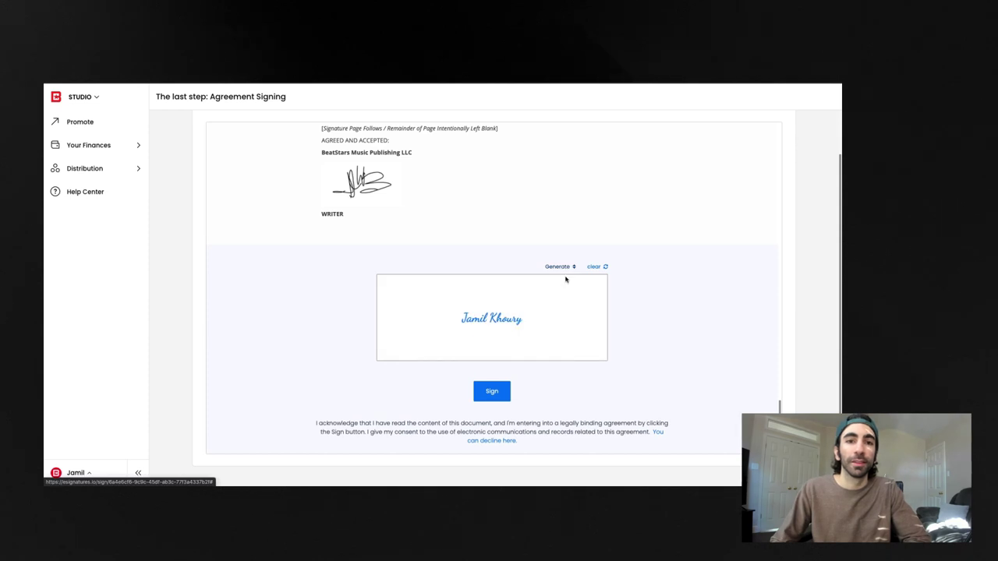
left_click(499, 393)
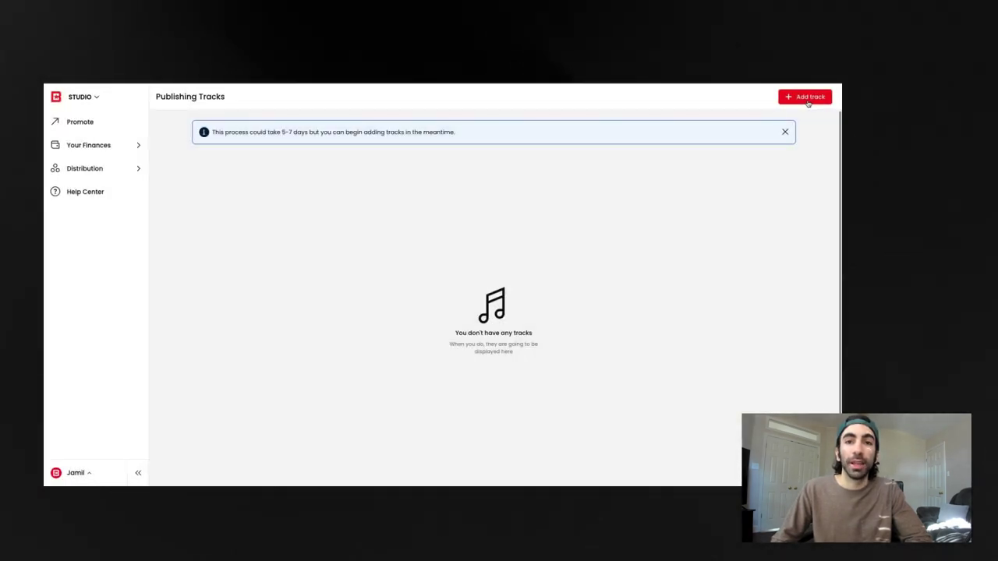
Add a track by searching 'dr' and selecting Laugh Now Cry Later (feat. Lil Durk)
left_click(808, 99)
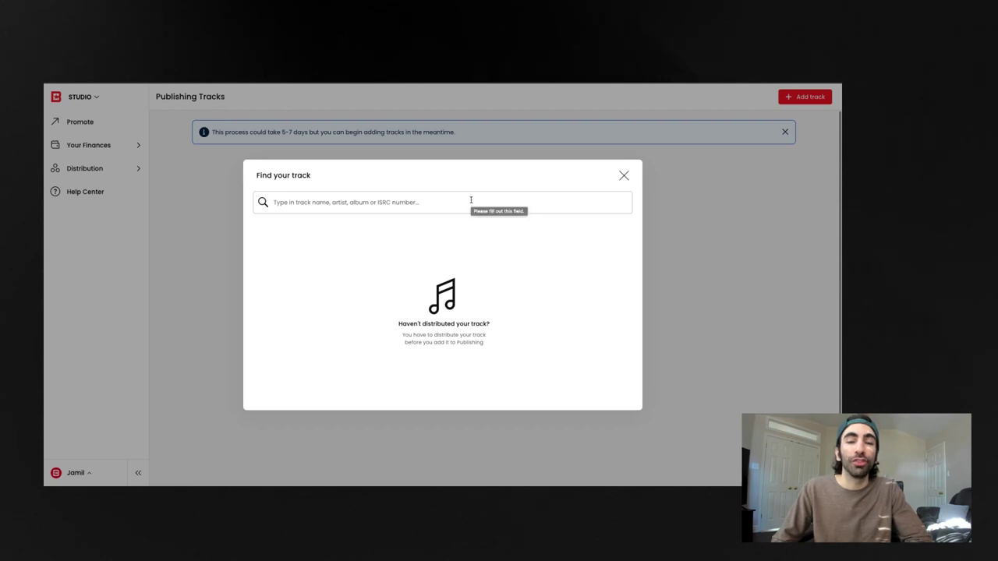
left_click(480, 202)
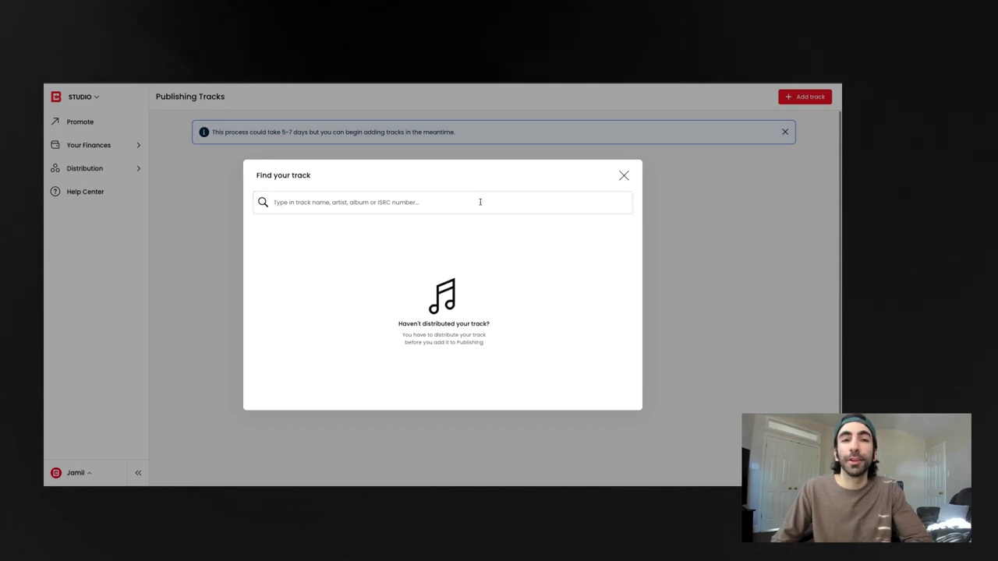
type("drake")
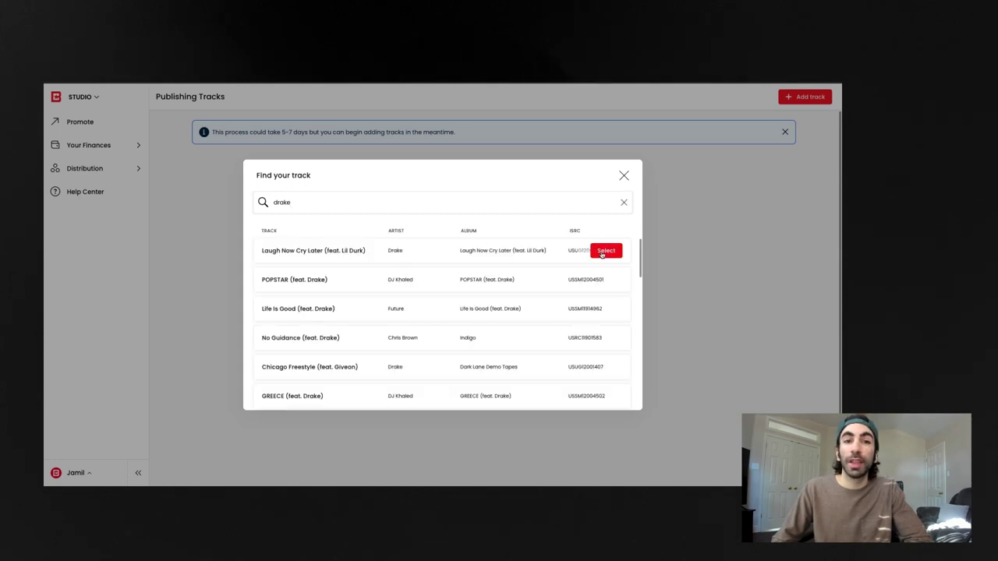
left_click(605, 251)
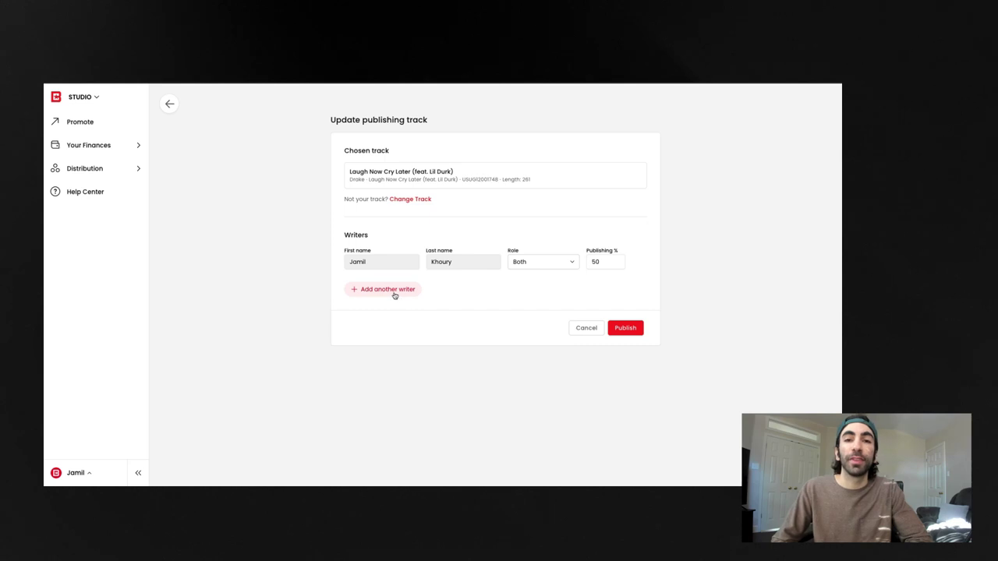
Add a second writer's name with a 50% publishing share, and make the first writer Composer / Producer
left_click(395, 293)
left_click(394, 298)
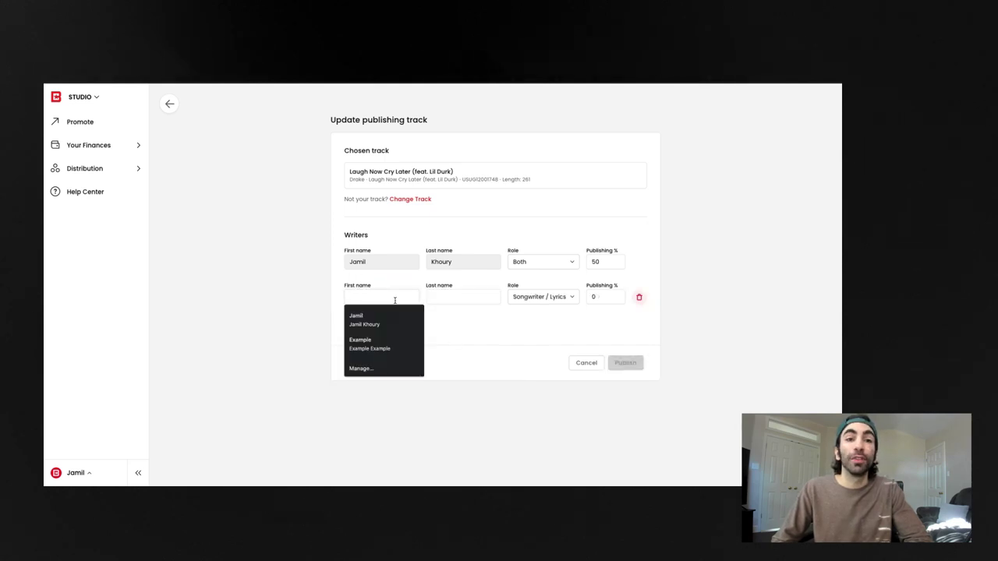
type("Example")
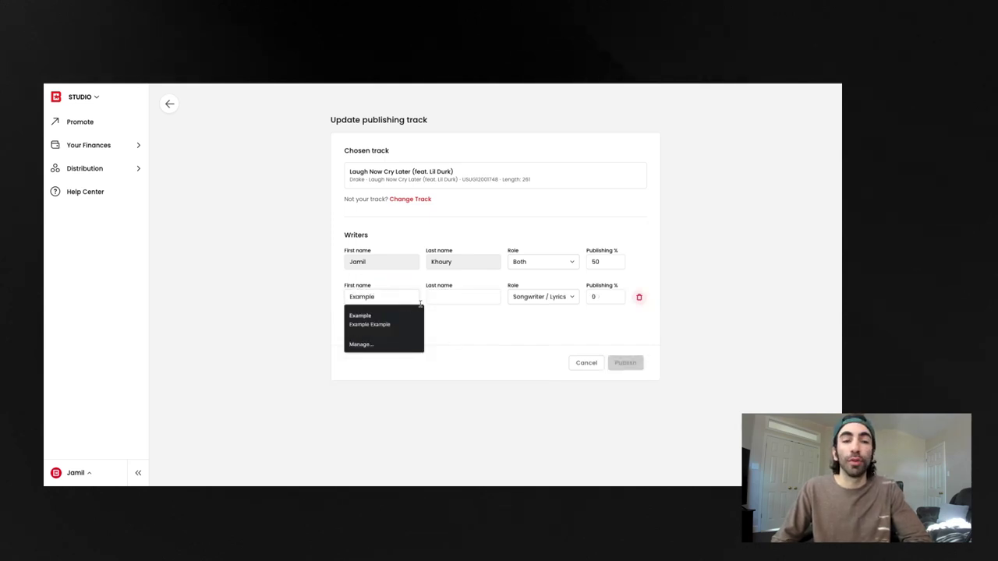
left_click(446, 299)
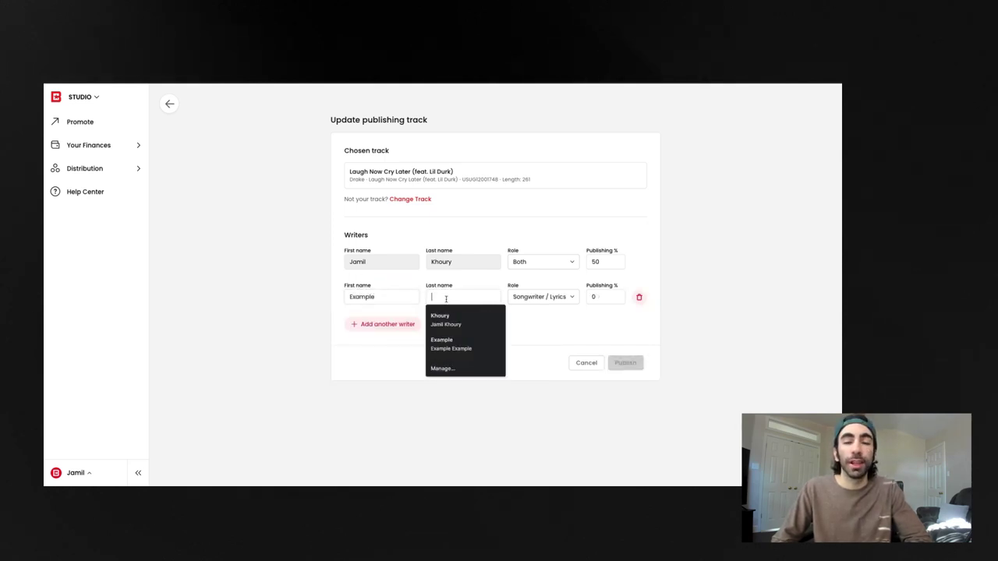
left_click(472, 343)
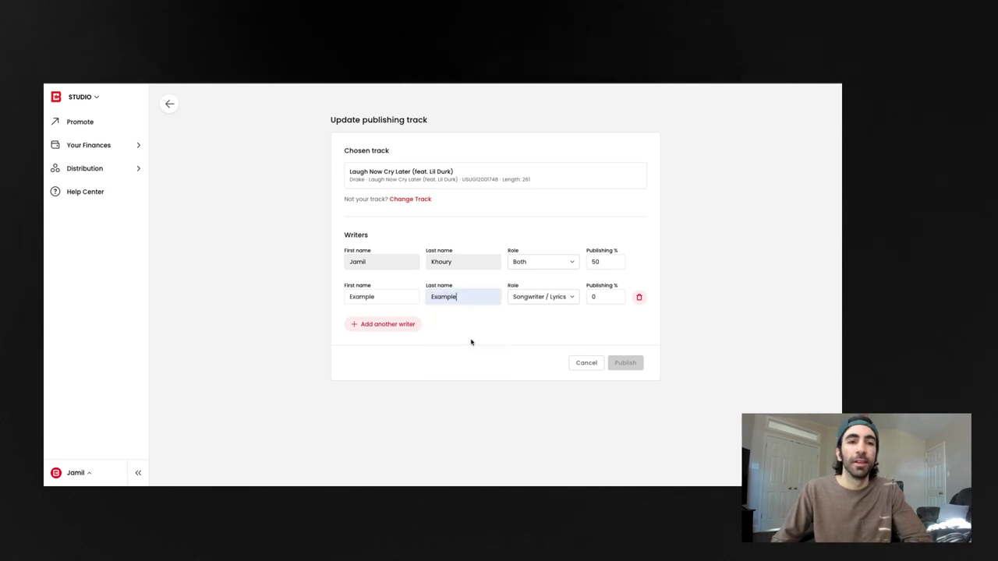
left_click(601, 299)
key("BackSpace")
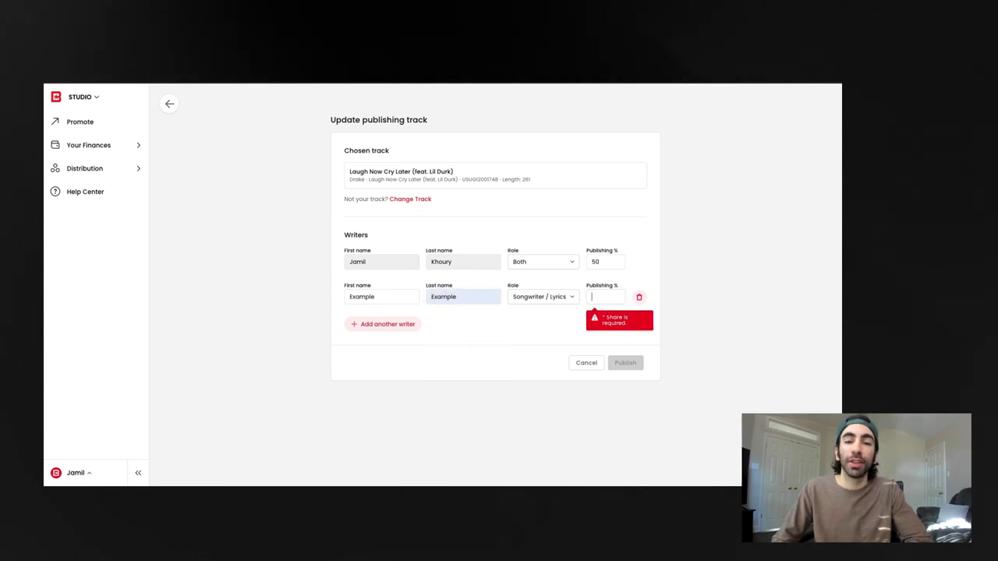
type("50")
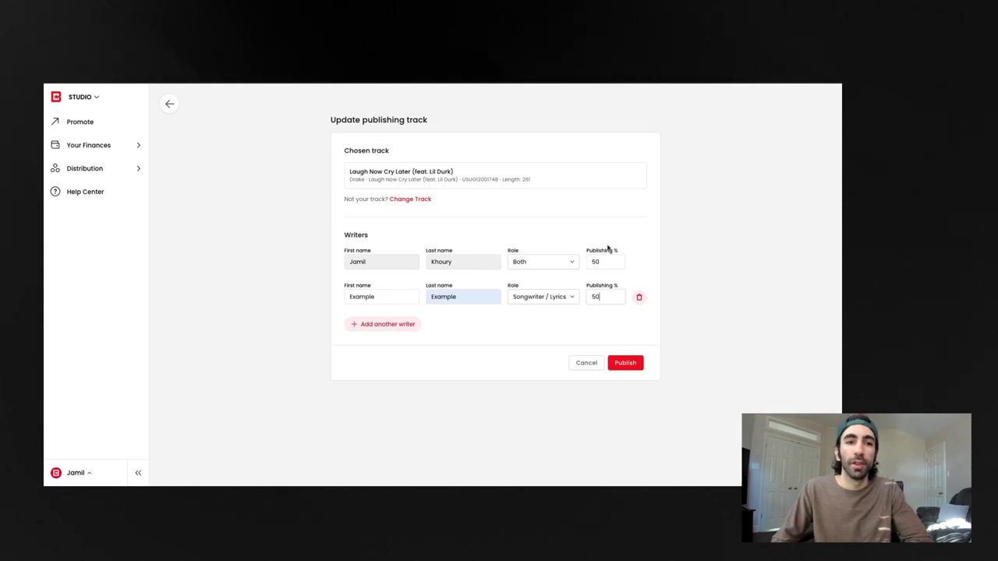
left_click(571, 262)
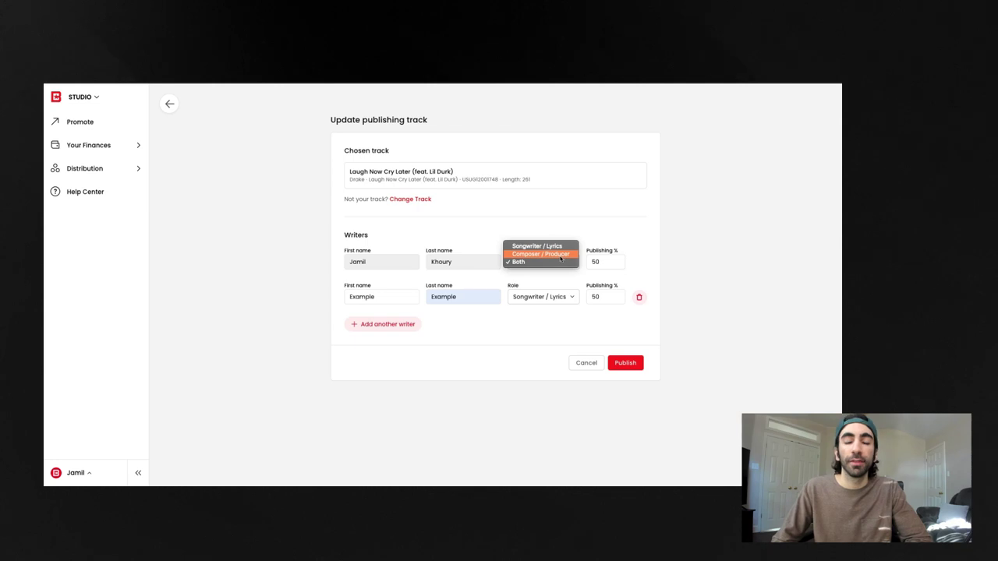
left_click(561, 258)
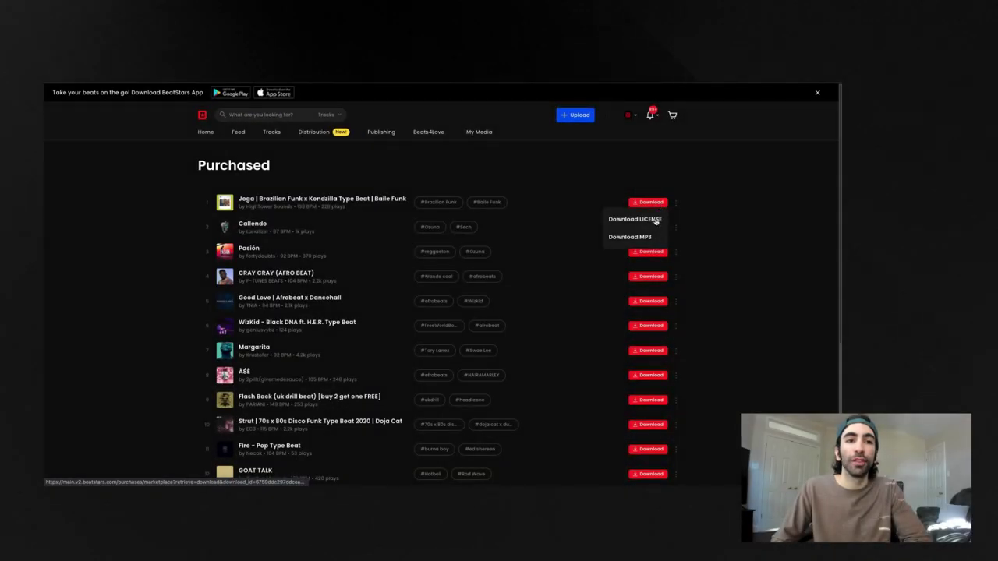
left_click(656, 221)
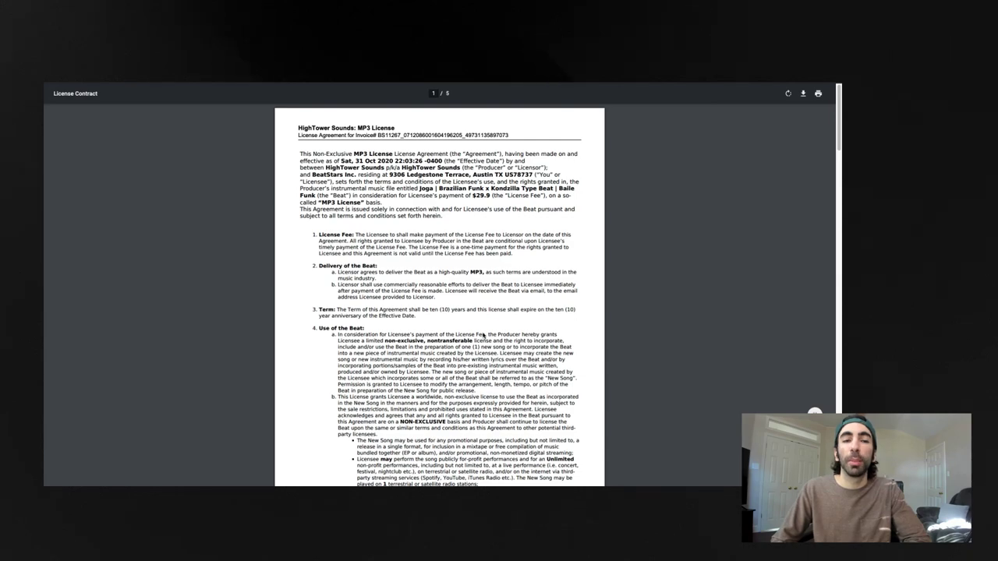
scroll(496, 317, "down", 5)
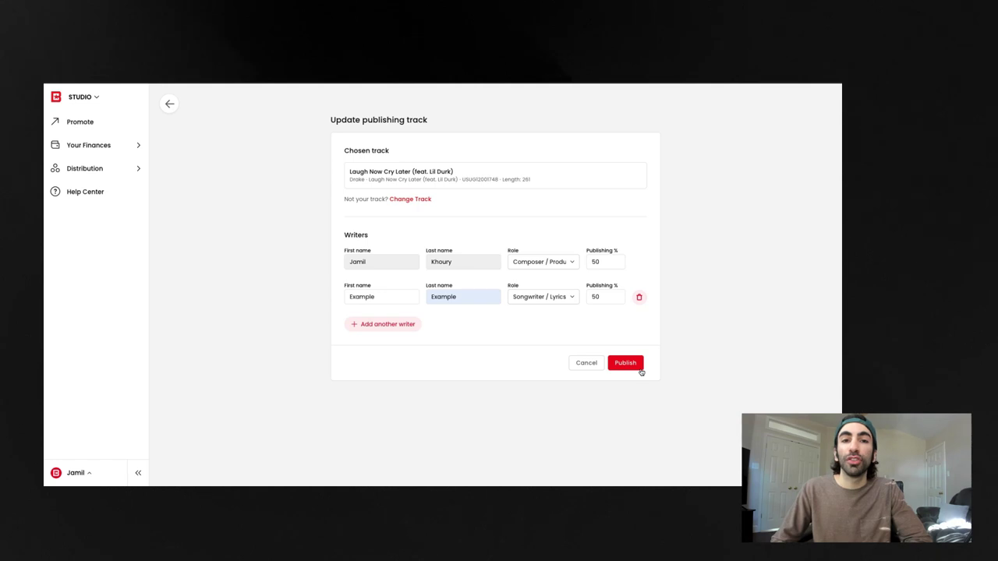
Publish Laugh Now Cry Later with its 50/50 writer split
left_click(635, 364)
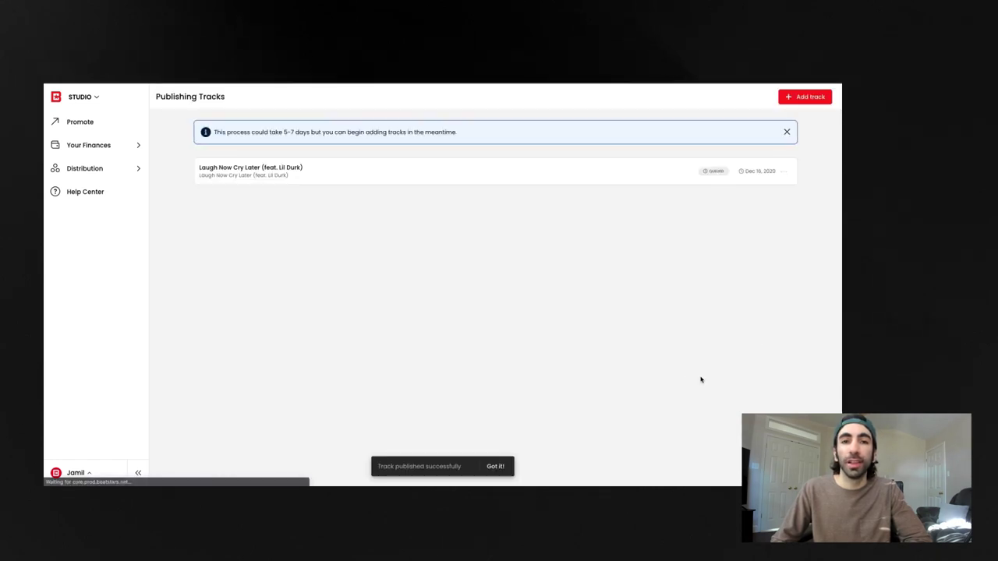